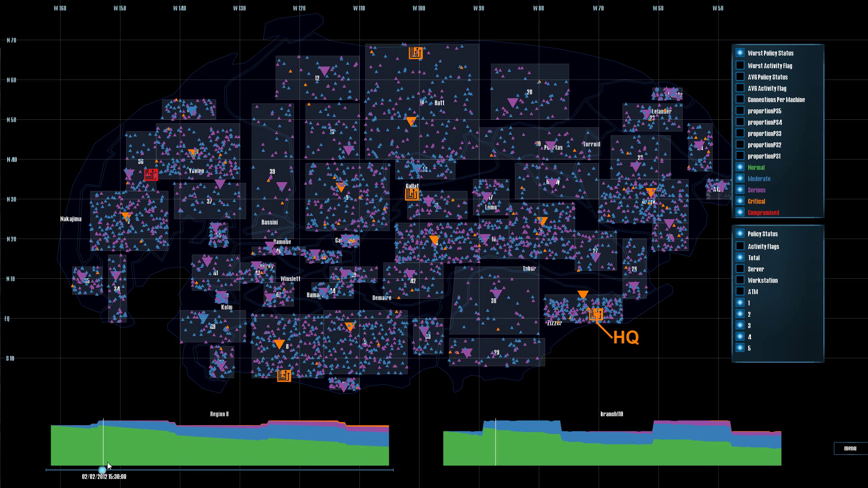
Move the displayed time back to 02/02/2012 15:00:00 so Gallat returns to orange
mouse_move(103, 471)
mouse_down()
mouse_move(110, 473)
mouse_move(99, 472)
mouse_up()
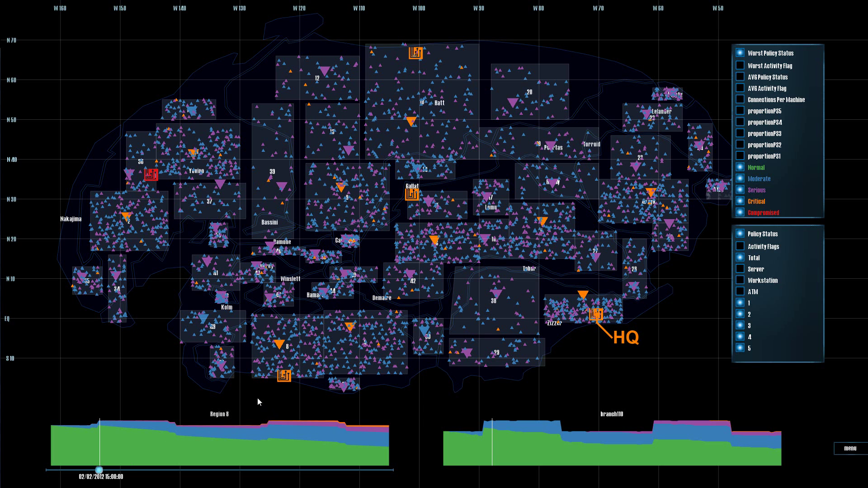
Zoom into region 8 and show branch164's device-type breakdown
scroll(259, 401, up, 5)
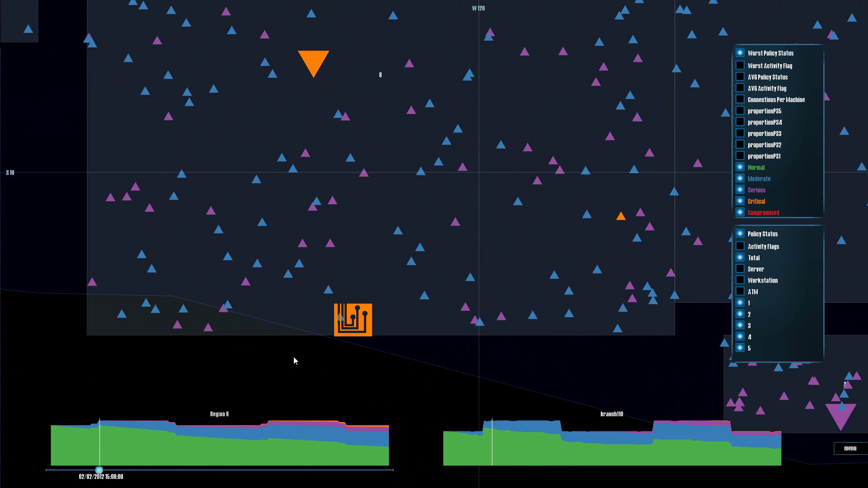
scroll(285, 361, up, 1)
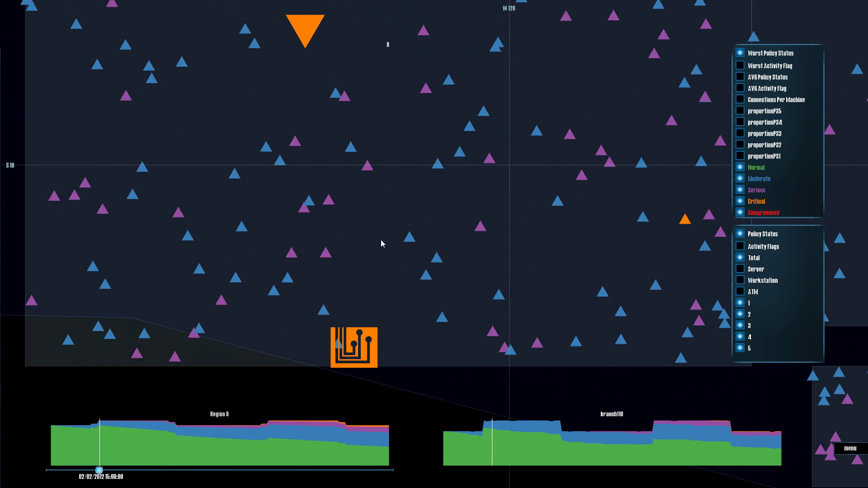
click(411, 239)
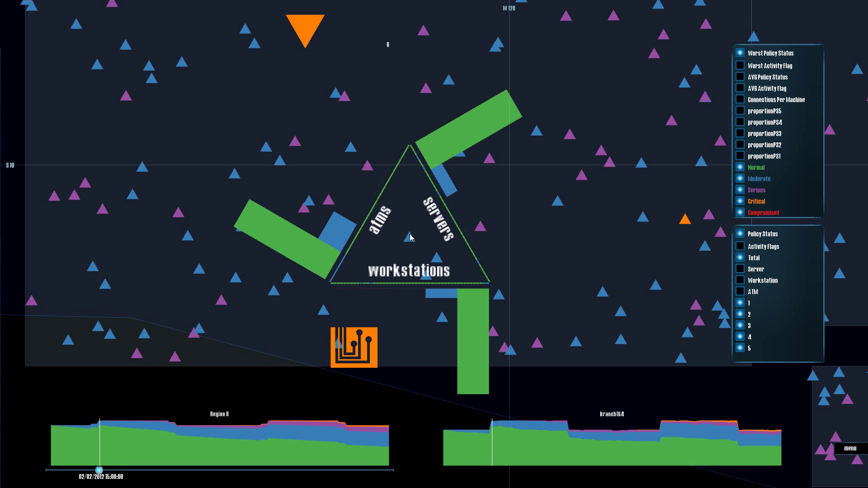
Pan down region 8, inspect the orange marker's device breakdown, then return to the whole map
click(411, 239)
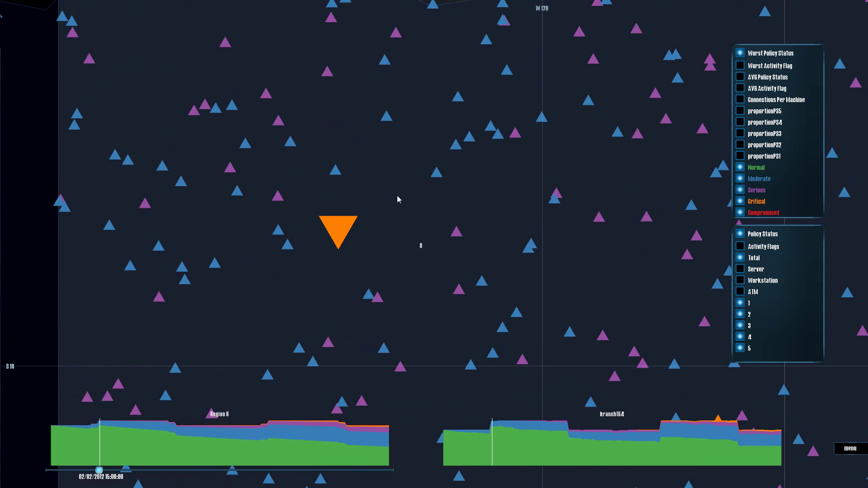
drag(398, 197, 382, 296)
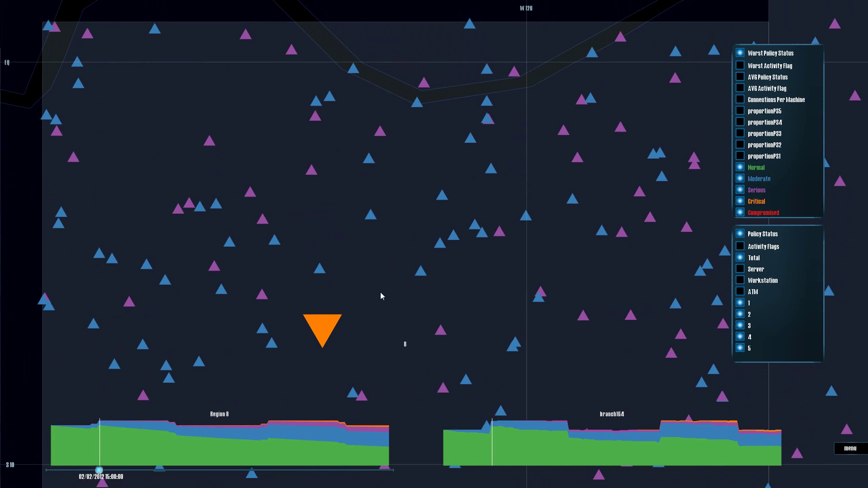
click(330, 325)
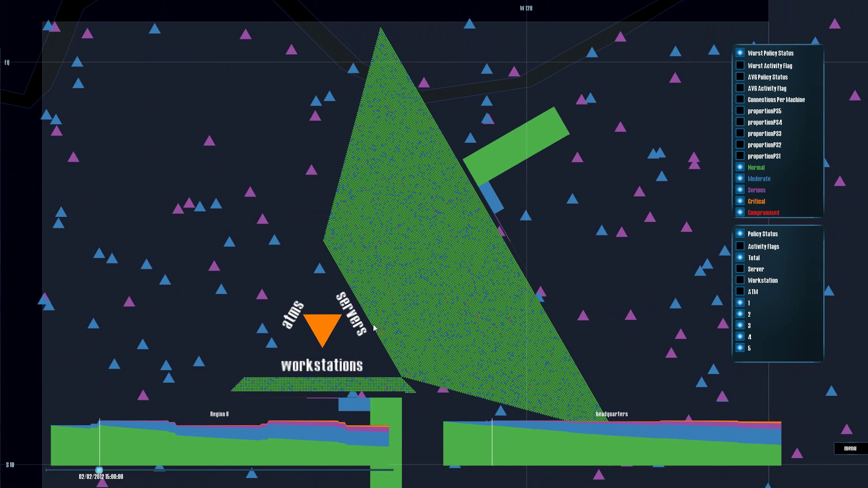
click(392, 330)
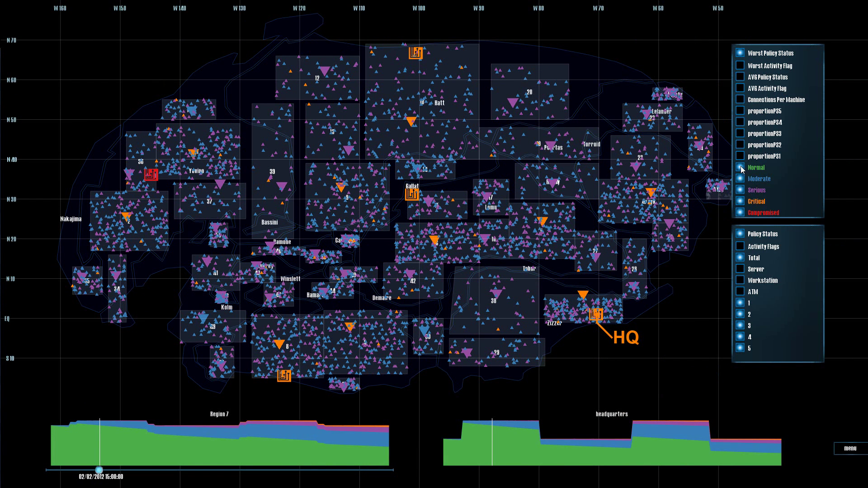
Hide, then show again, the Normal, Moderate, Serious and Critical status machines
click(741, 167)
click(741, 180)
click(741, 190)
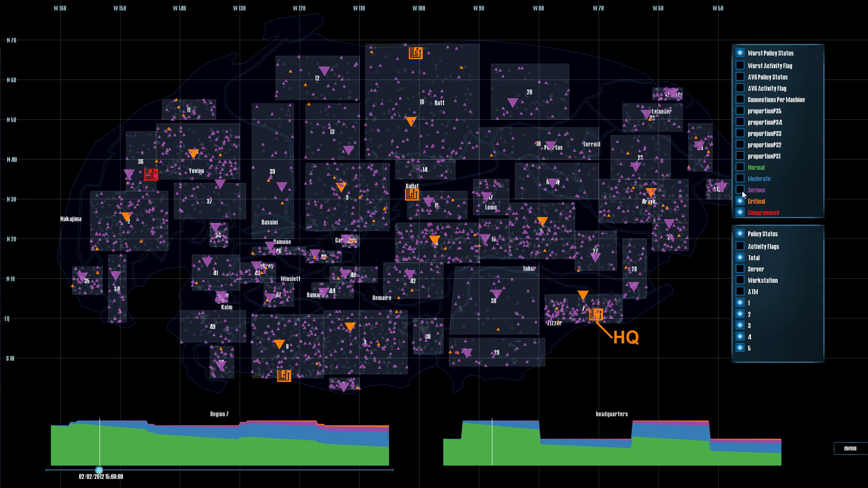
click(741, 202)
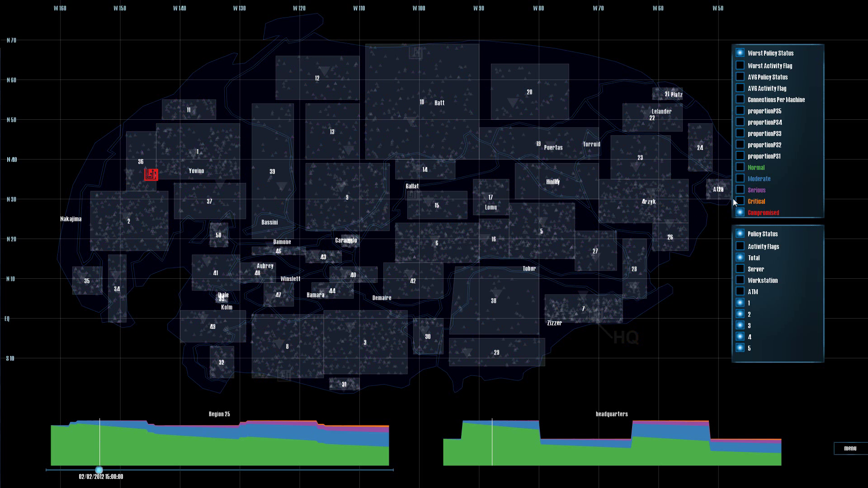
click(741, 202)
click(740, 191)
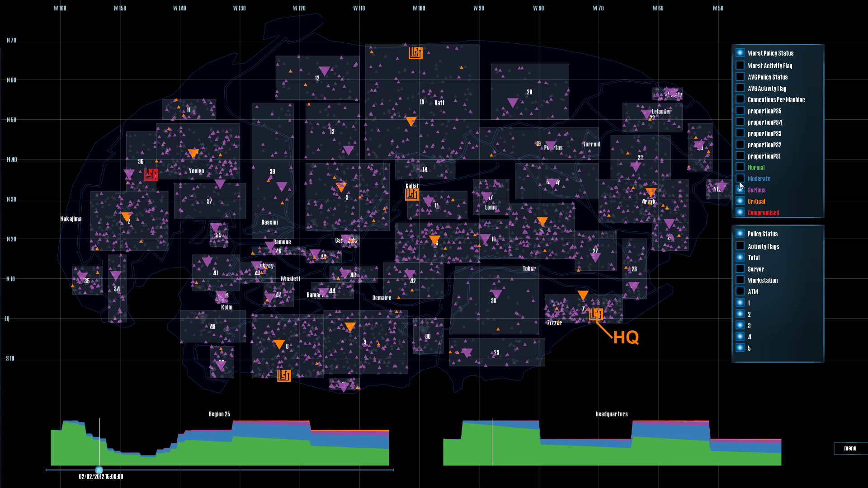
click(741, 179)
click(741, 168)
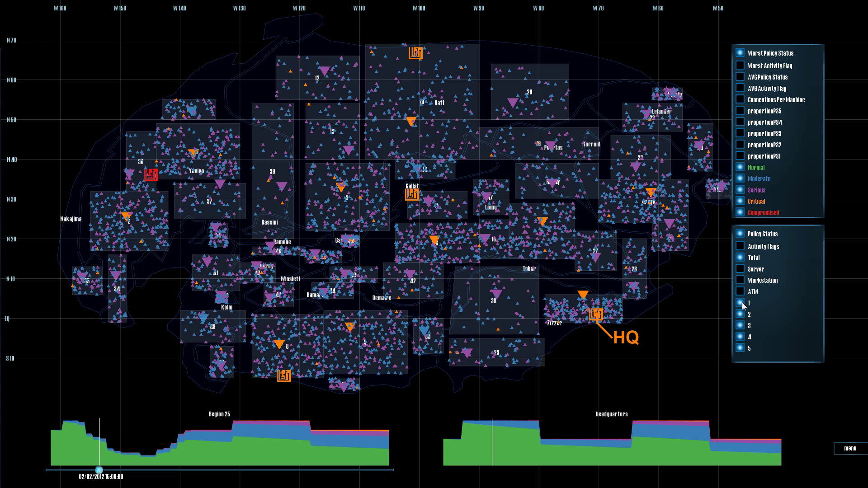
Exclude activity flags 1, 2, 3 and 4 from the region chart
click(742, 305)
click(741, 315)
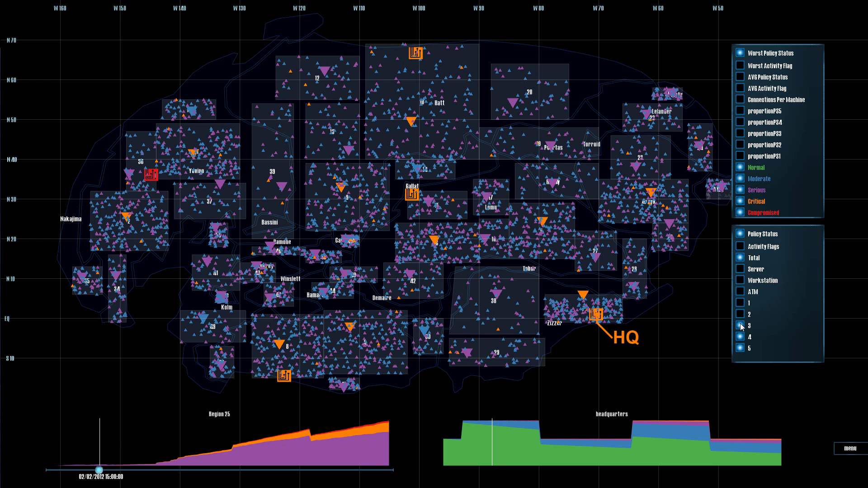
click(741, 326)
click(741, 337)
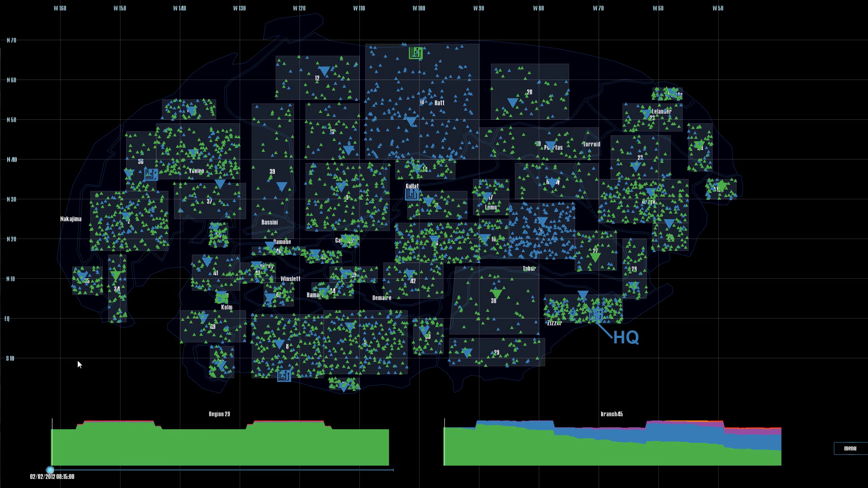
Advance the displayed time to 02/02/2012 14:00:00
click(56, 470)
drag(56, 470, 92, 477)
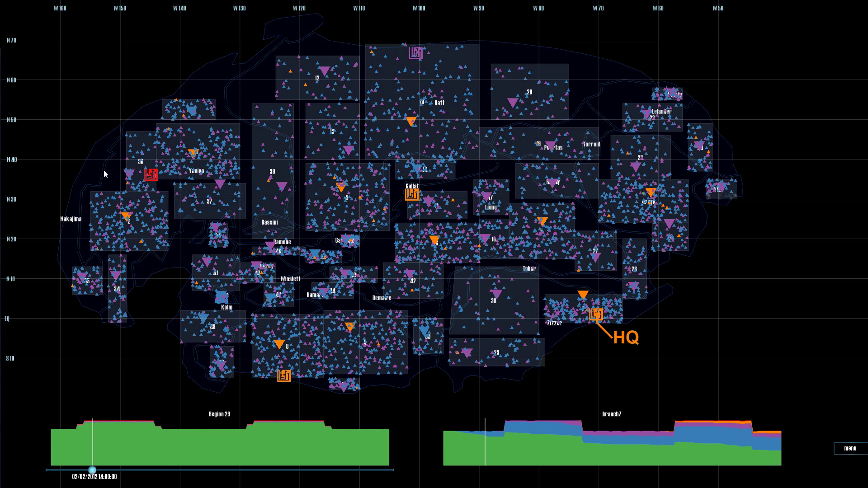
Zoom in on region 36's red facility and toggle its connection flows off and back on
scroll(119, 174, up, 3)
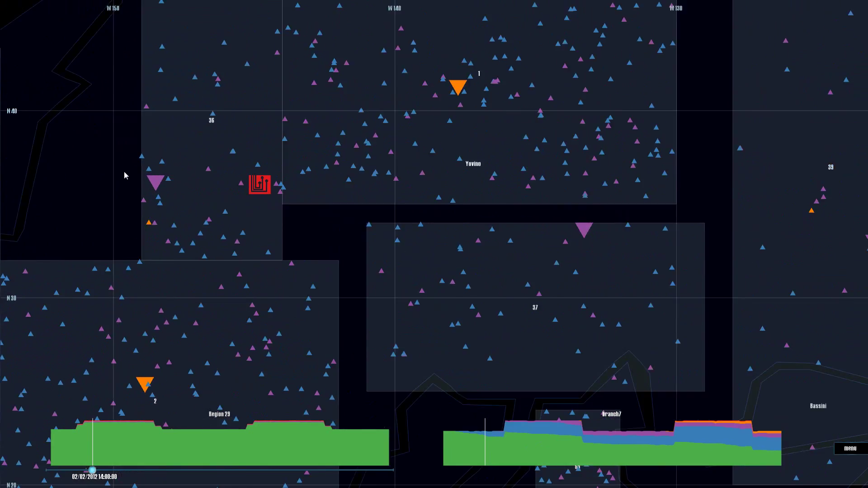
scroll(128, 172, up, 1)
drag(132, 170, 80, 262)
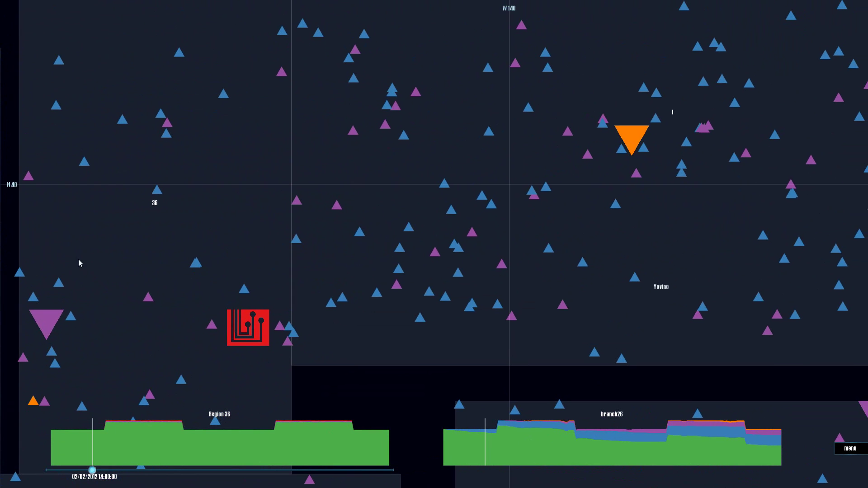
click(257, 334)
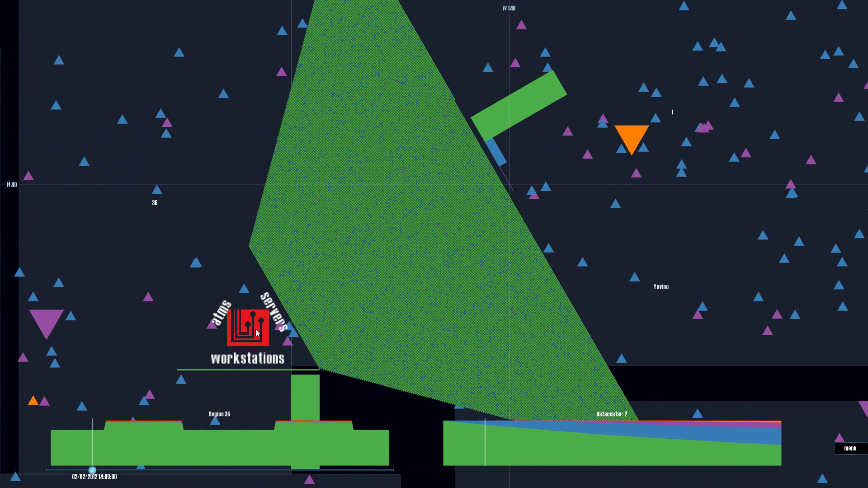
click(256, 333)
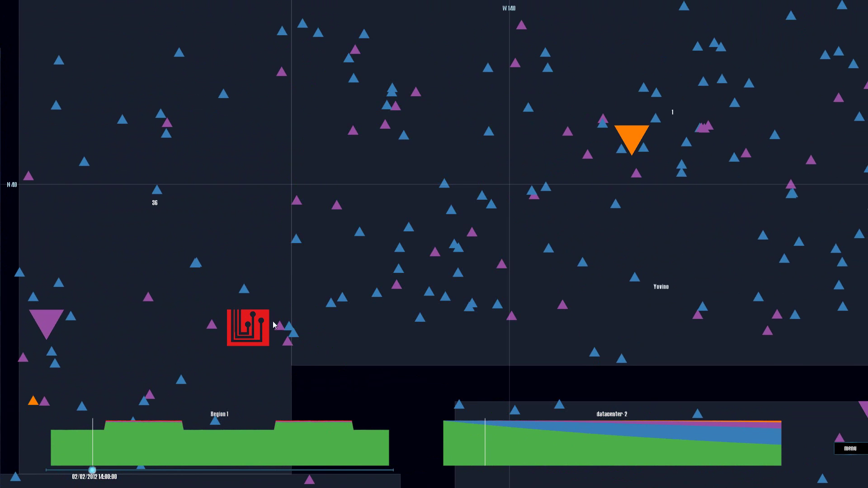
click(250, 340)
Pan the map and zoom back out to the full view of all regions
drag(249, 340, 201, 317)
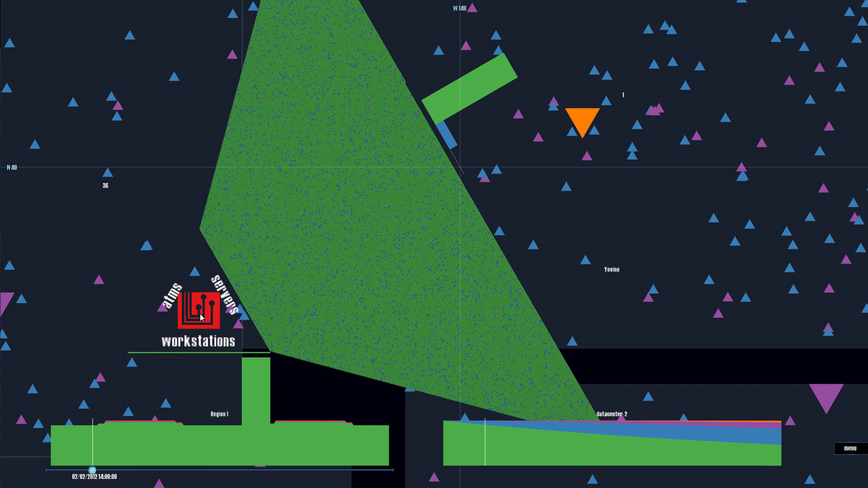
drag(201, 317, 166, 340)
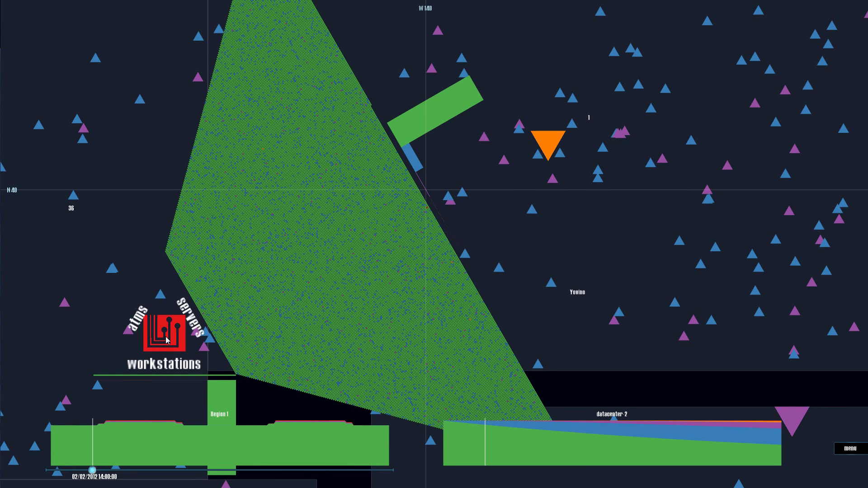
scroll(167, 340, down, 5)
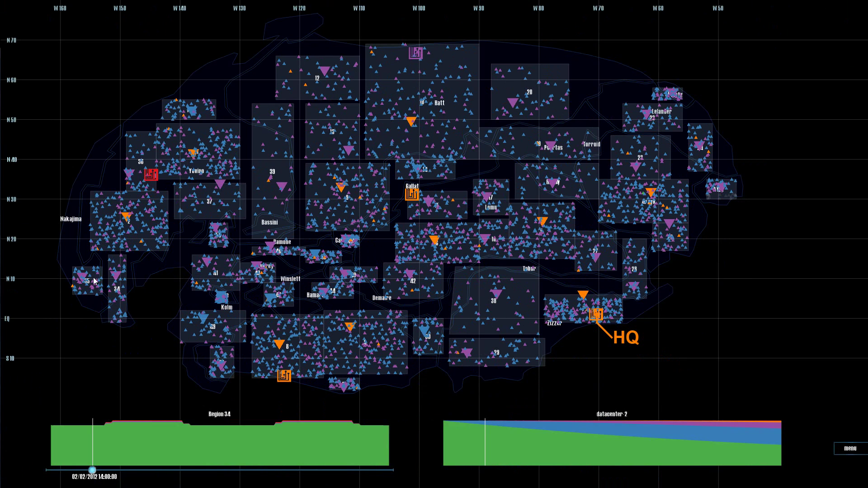
Load region 35, then Region 25, into the lower stack charts
click(95, 282)
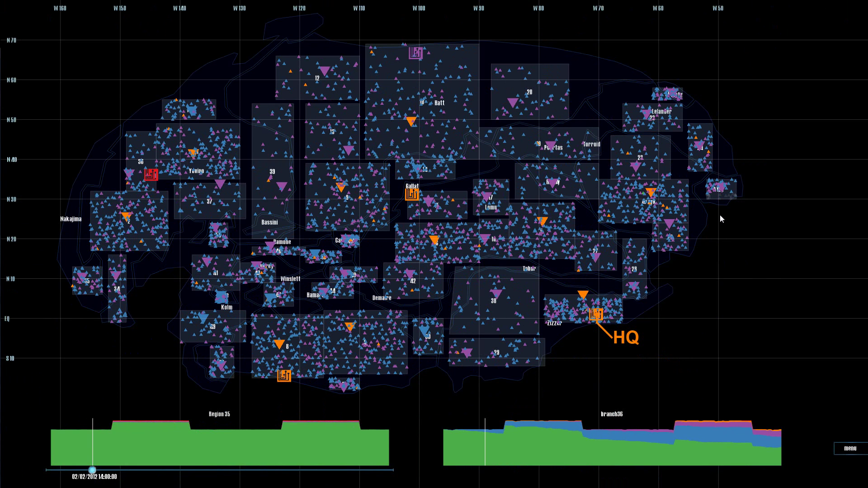
click(733, 189)
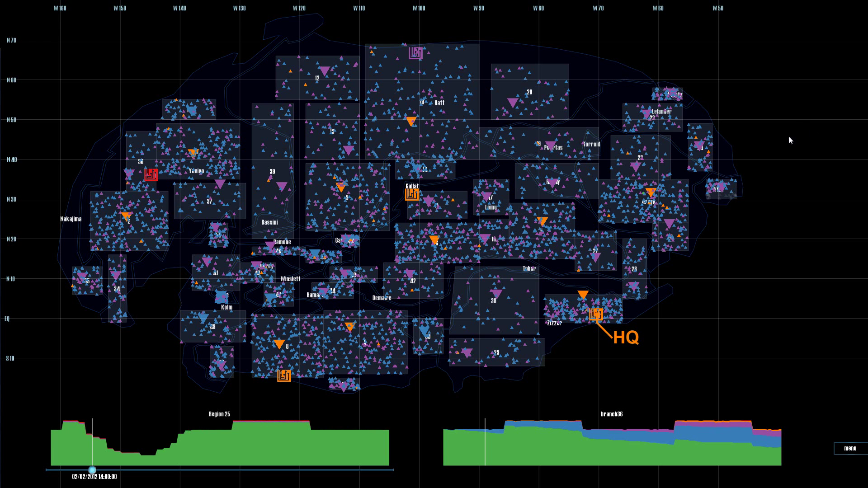
Zoom into region 25, inspect its facilities, and centre on the large purple marker near Atta
scroll(746, 190, up, 8)
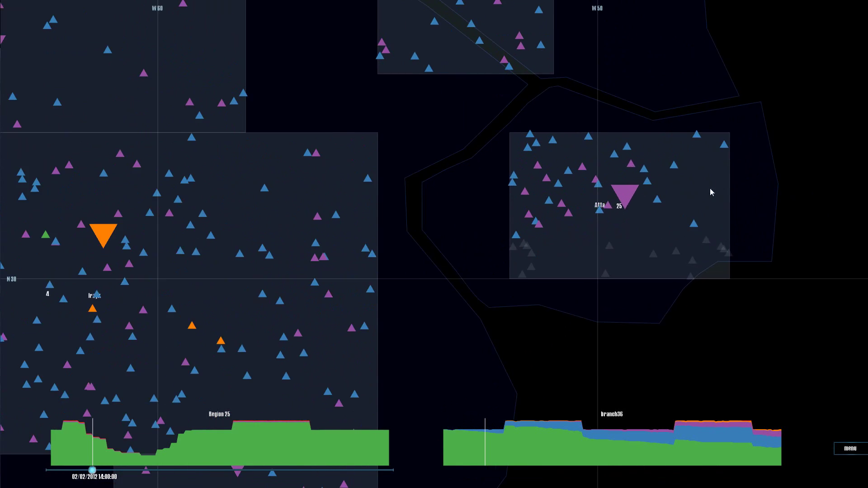
click(613, 284)
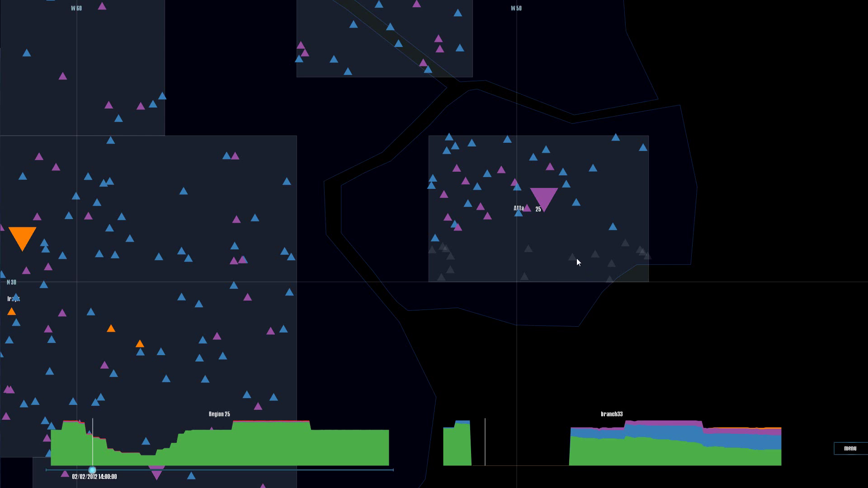
mouse_move(569, 258)
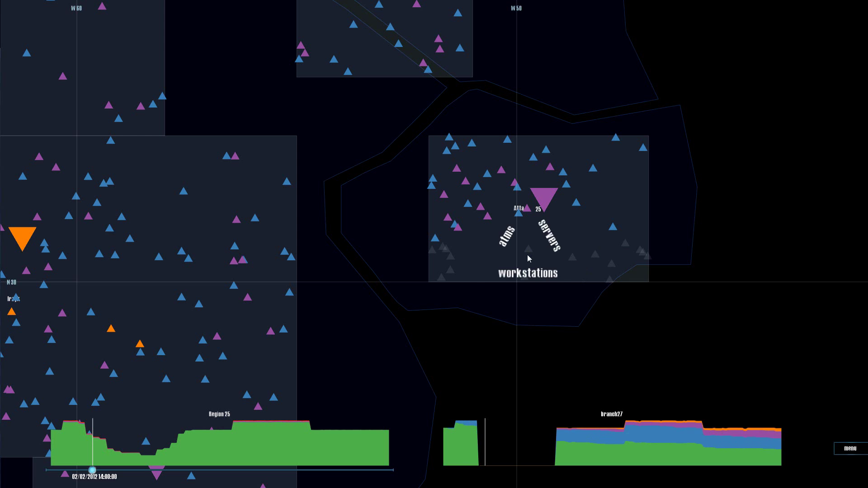
mouse_move(452, 263)
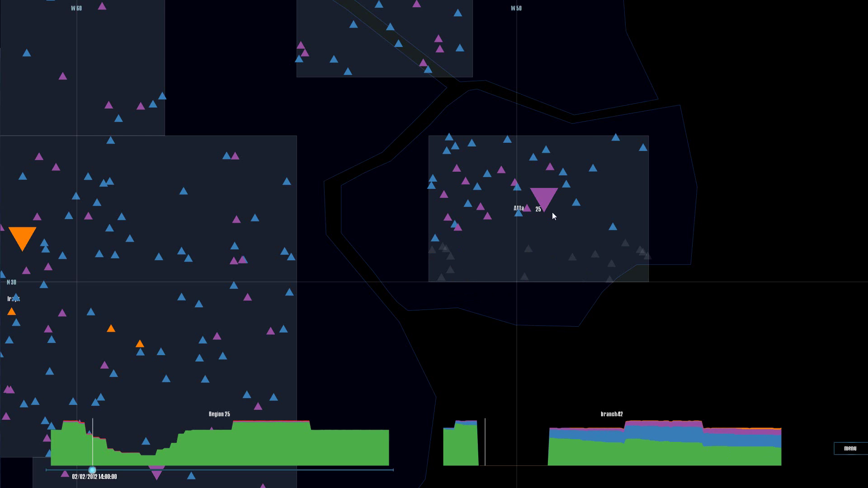
mouse_move(551, 210)
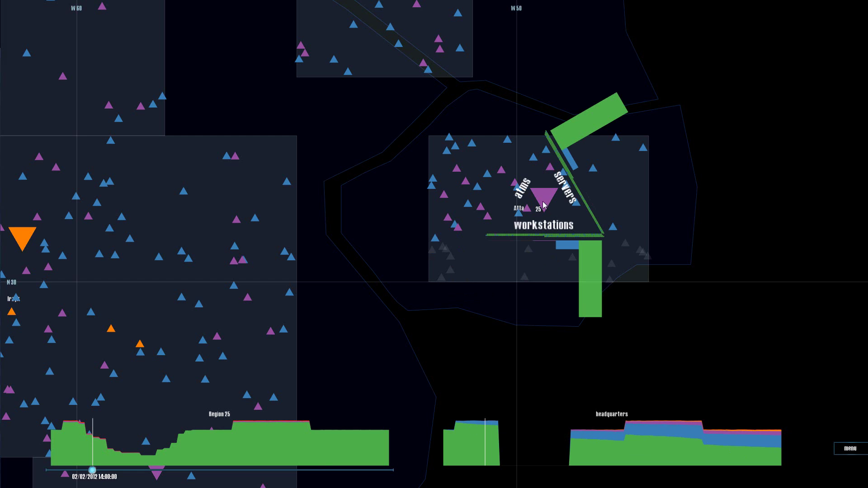
click(545, 201)
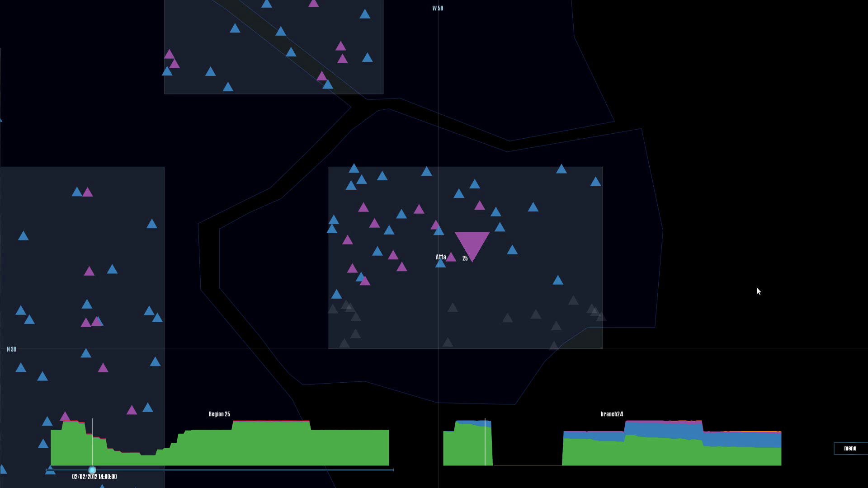
Filter the Region 25 stack graph to activity flag 2 only, turning off flags 1, 3, 4 and 5
click(849, 450)
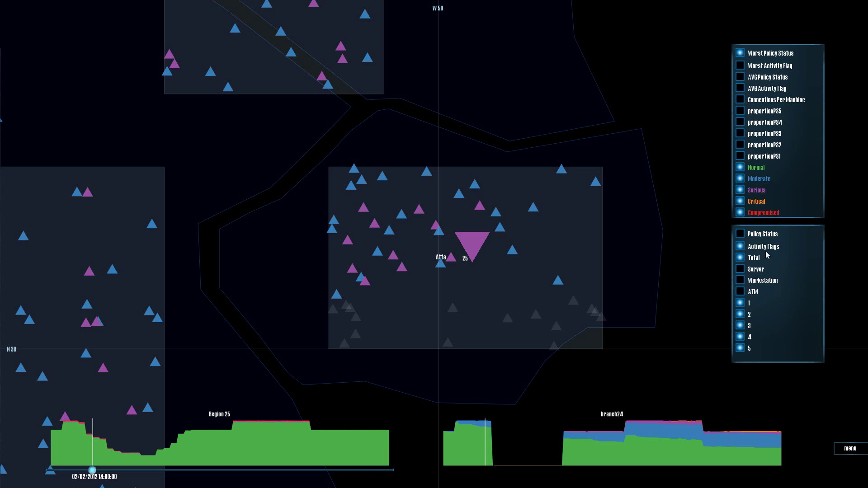
click(740, 303)
click(740, 326)
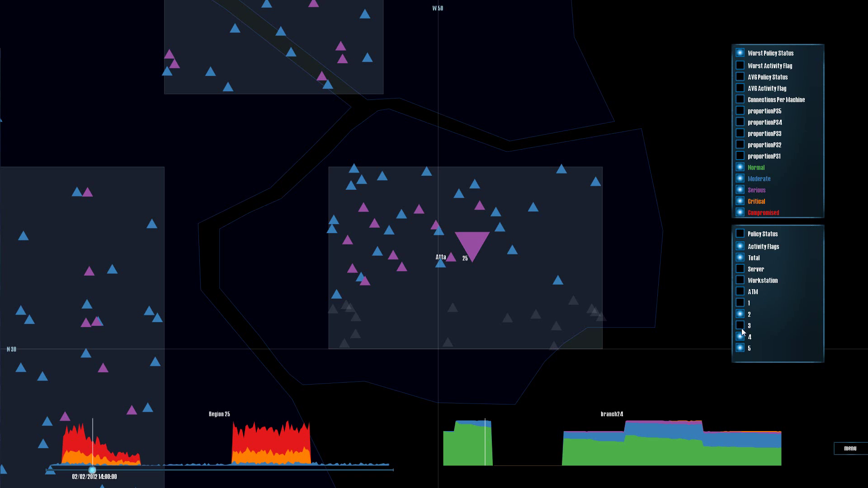
click(740, 337)
click(740, 348)
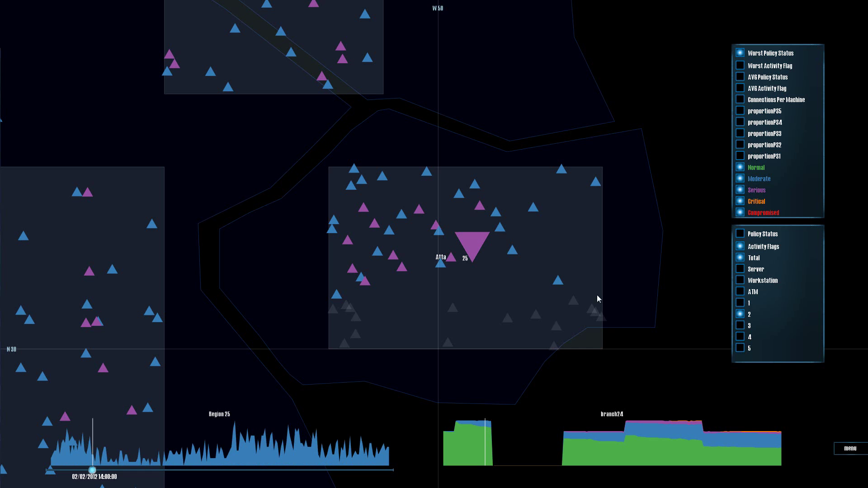
mouse_move(530, 320)
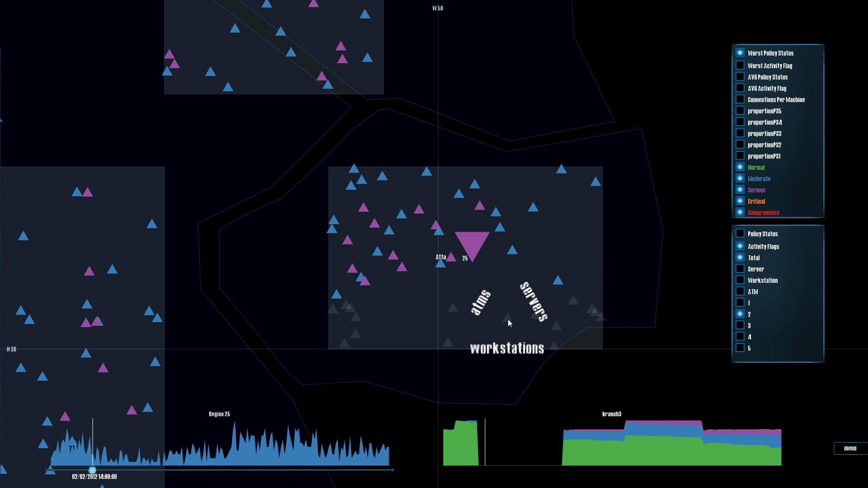